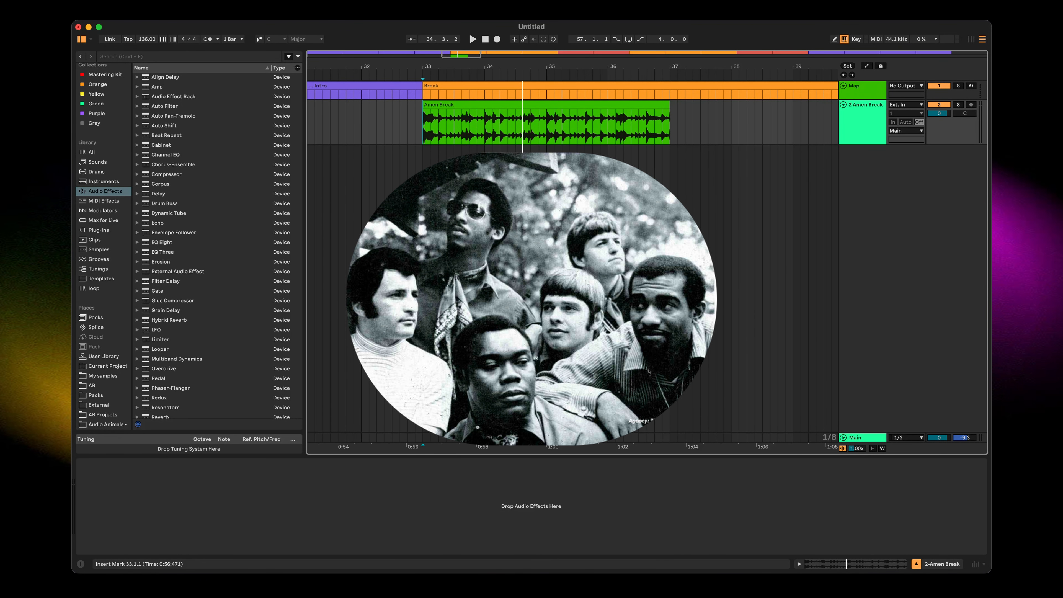
Play back the Amen Break audio clip from bar 33 and stop playback at its end
click(472, 36)
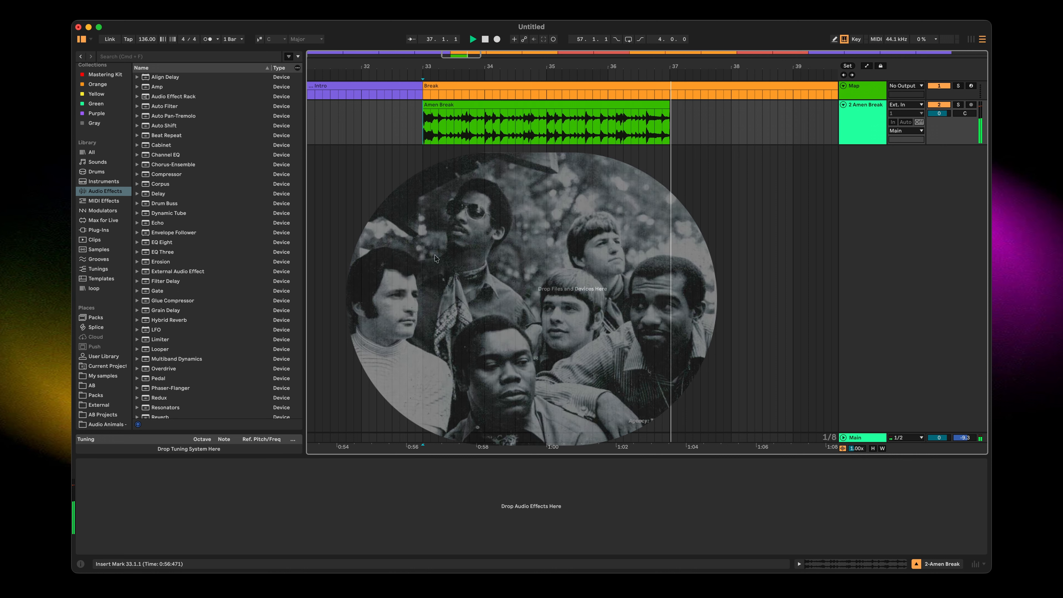
key(space)
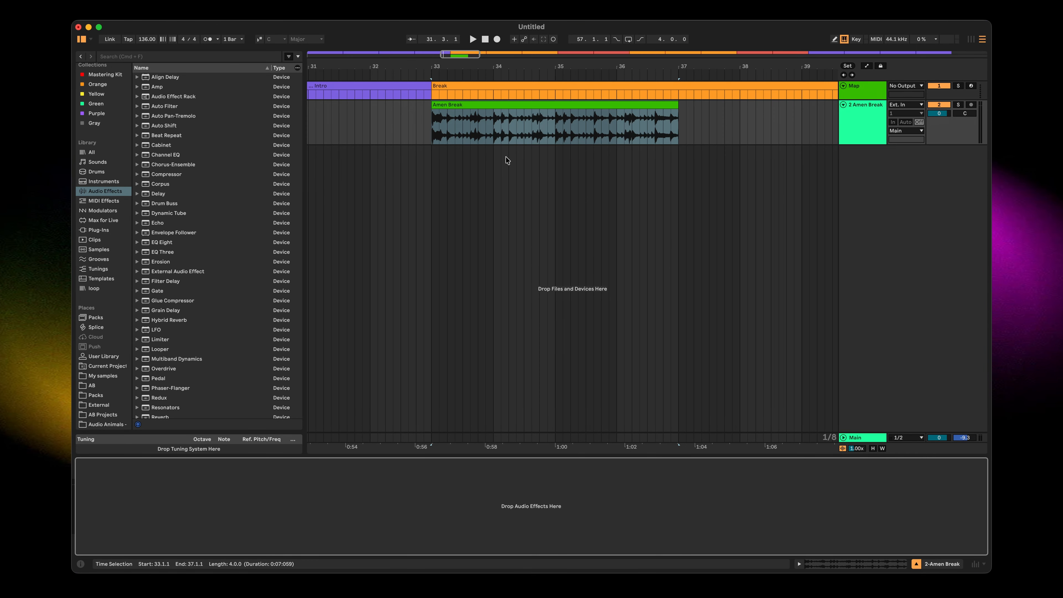
Insert a new MIDI track and load the Amen Break clip onto it as a Simpler sample
key(super+shift+t)
click(460, 103)
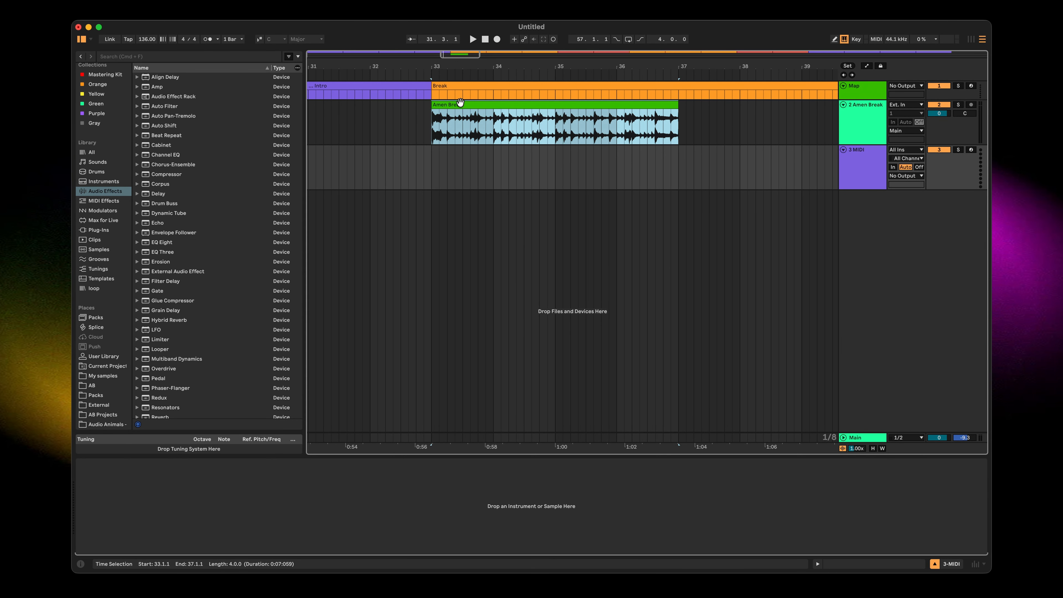
drag(460, 103, 414, 521)
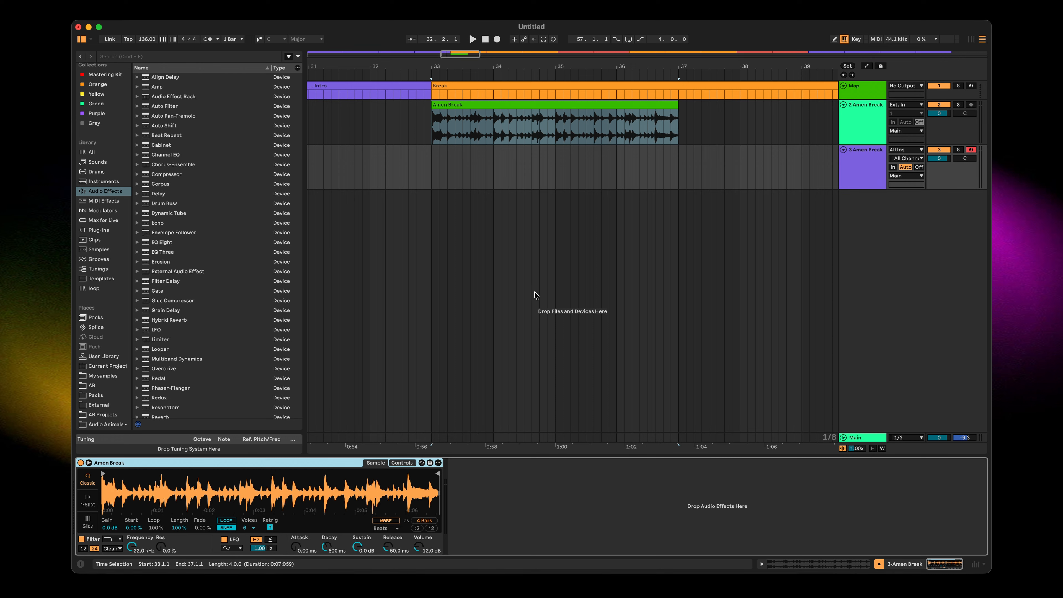
Trigger the loaded Amen Break sample several times to hear how it plays in Classic mode
key(a)
key(a)
key(a)
key(a)
key(a)
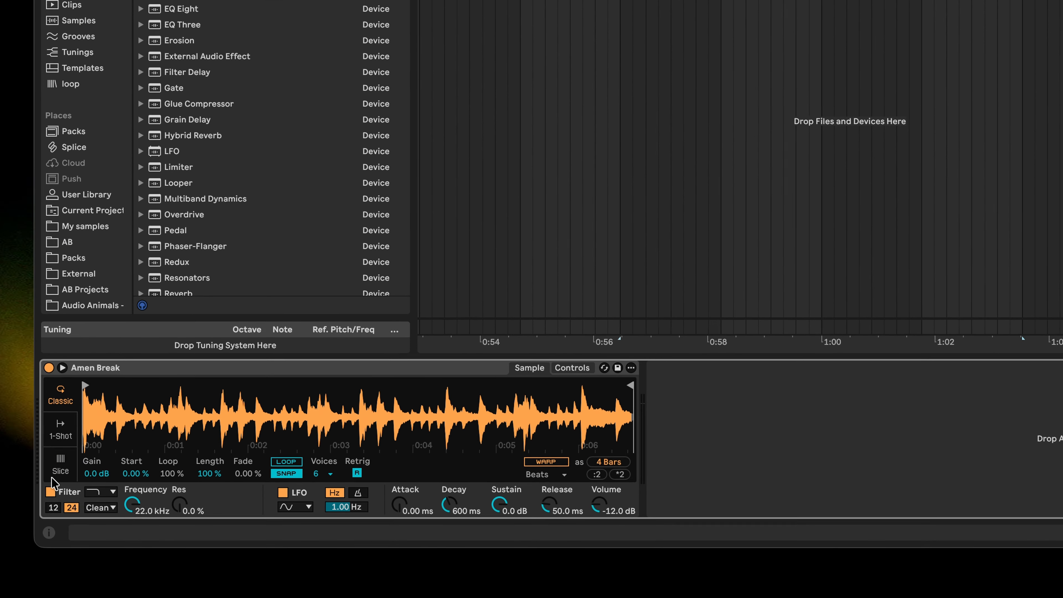
Switch Simpler to Slice mode and enable Warp for the Amen Break sample
click(87, 522)
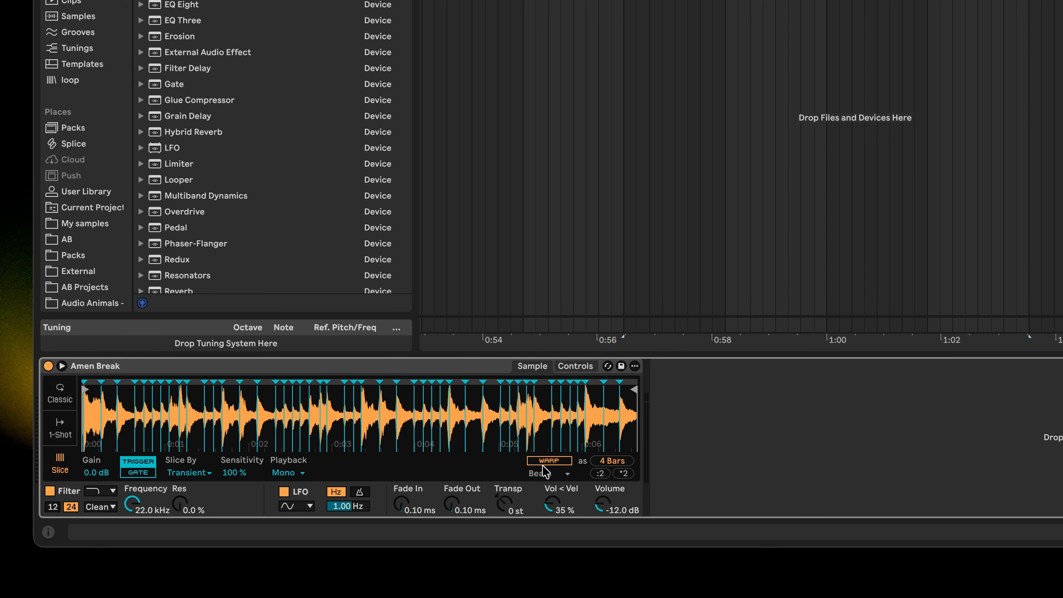
click(551, 461)
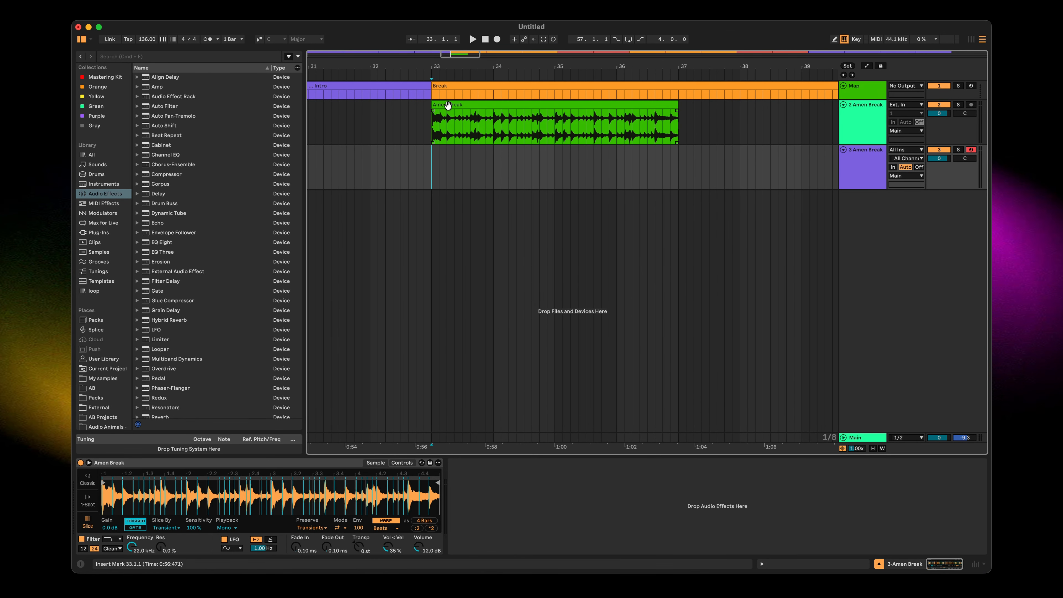
Create an empty four-bar MIDI clip on the Amen Break MIDI track from bar 33 to bar 37
key(alt+shift+Right)
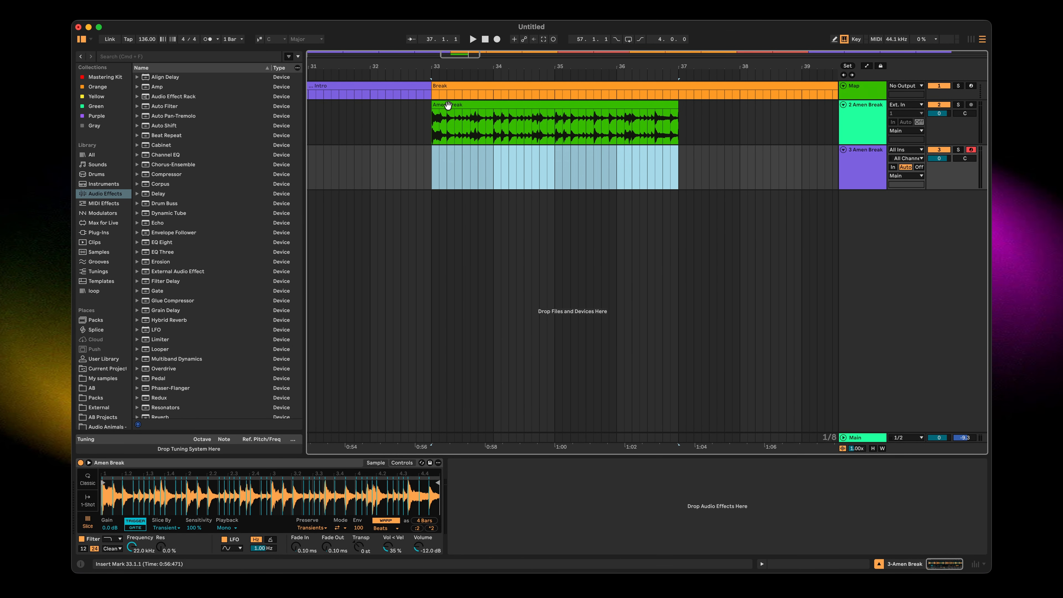
key(super+shift+m)
key(super+alt+4)
scroll(189, 389, down, 2)
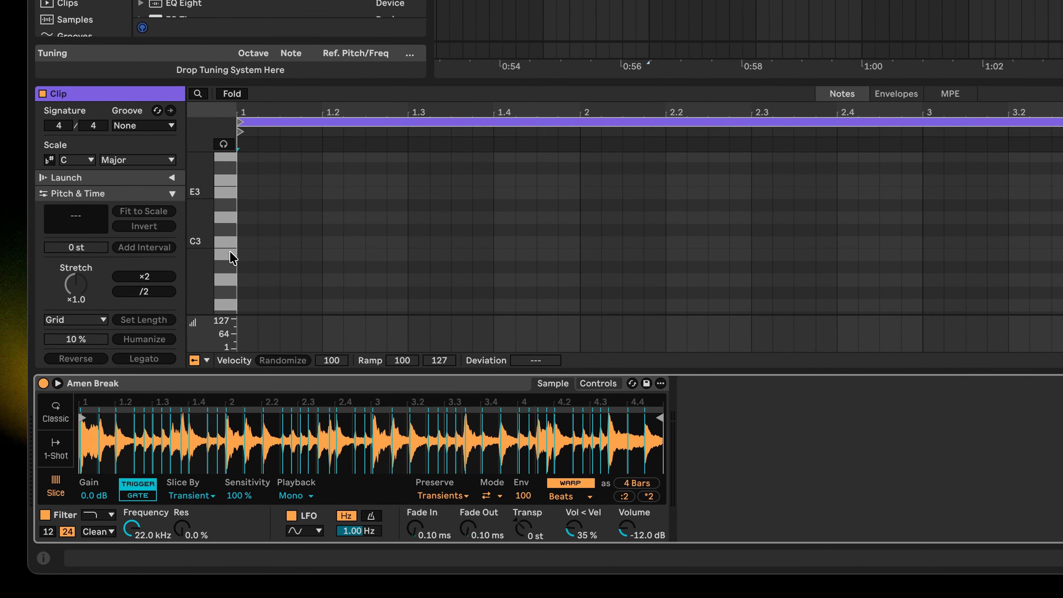
Enable note preview in the MIDI clip and audition the slices on keys from D1 upward, including F1 and G1
click(185, 324)
scroll(186, 368, down, 6)
scroll(226, 224, down, 2)
click(225, 193)
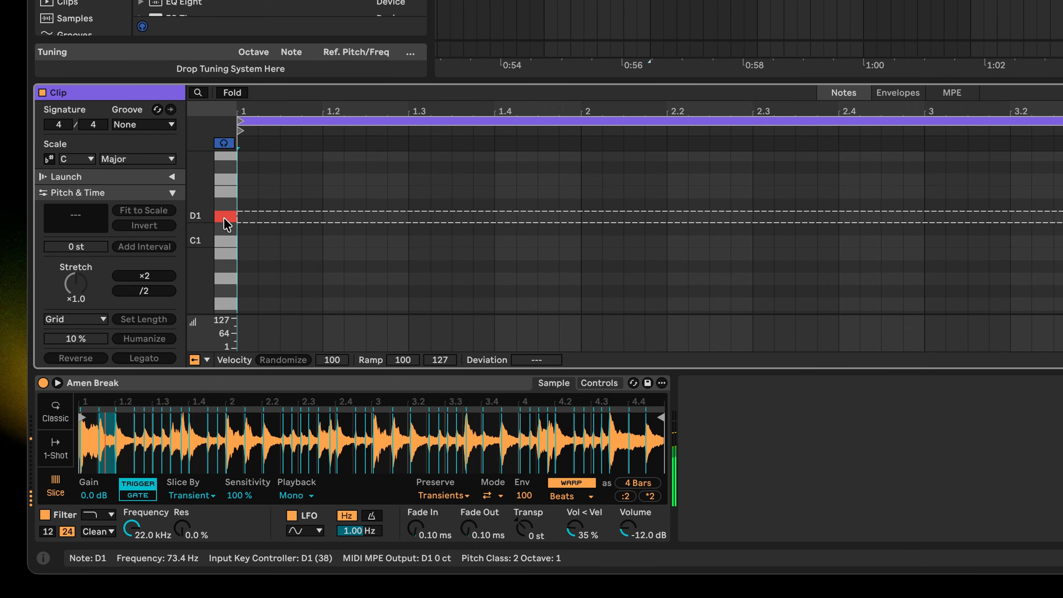
click(225, 180)
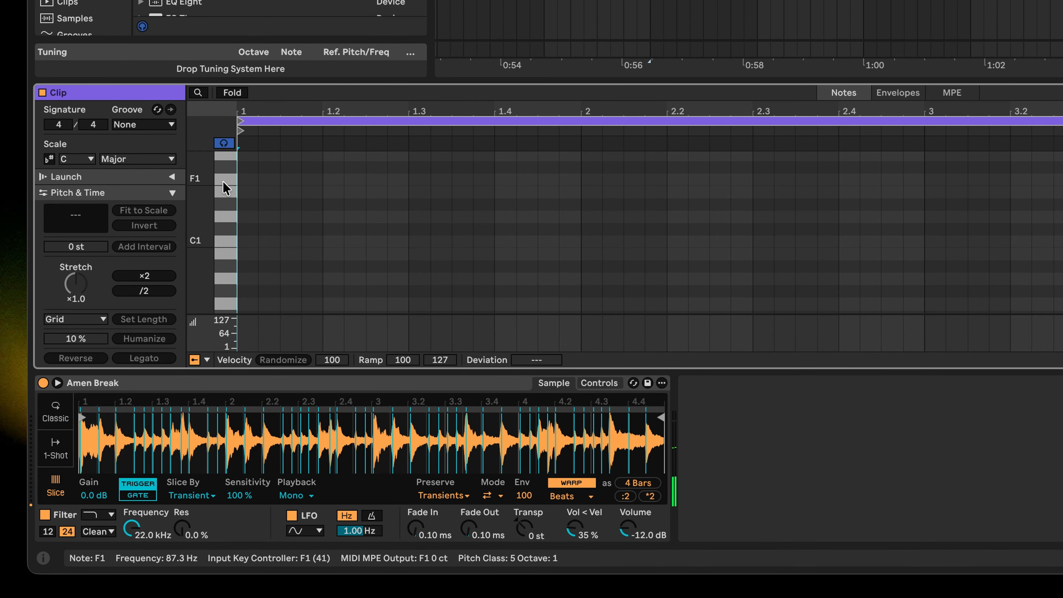
click(224, 169)
scroll(224, 172, up, 1)
click(226, 178)
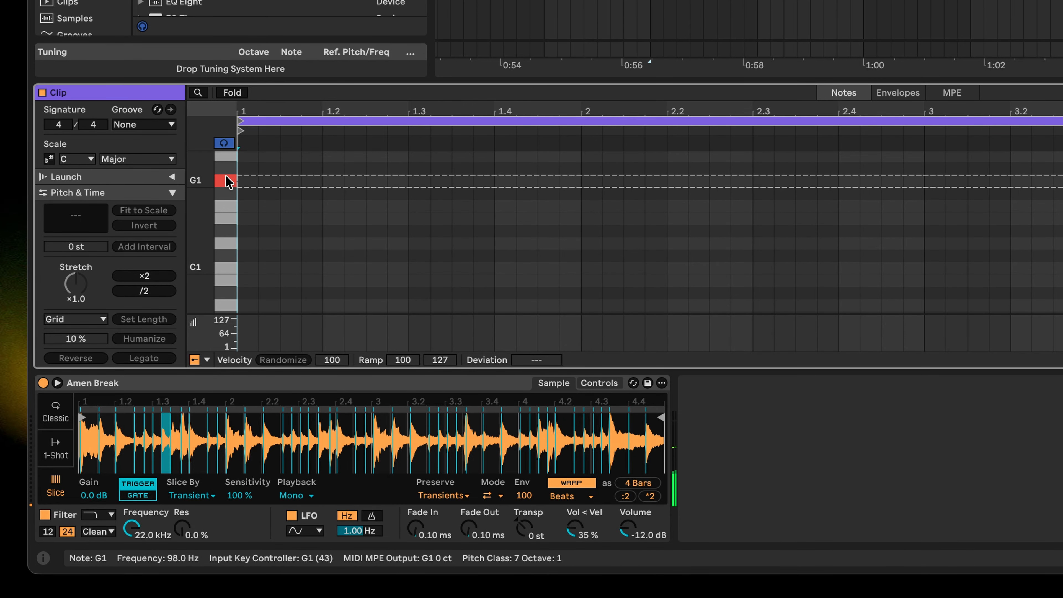
scroll(225, 178, up, 1)
click(226, 186)
Examine where the slice markers fall on the warped Amen Break waveform and check the Slice By setting, keeping it at Transient
click(584, 485)
click(584, 485)
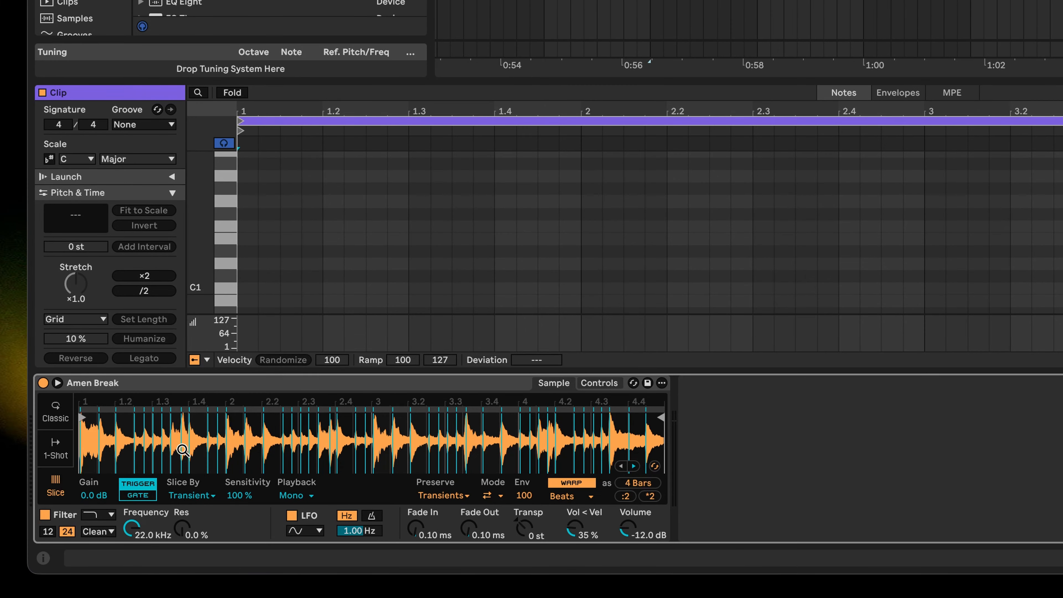
scroll(182, 449, up, 5)
scroll(182, 450, left, 5)
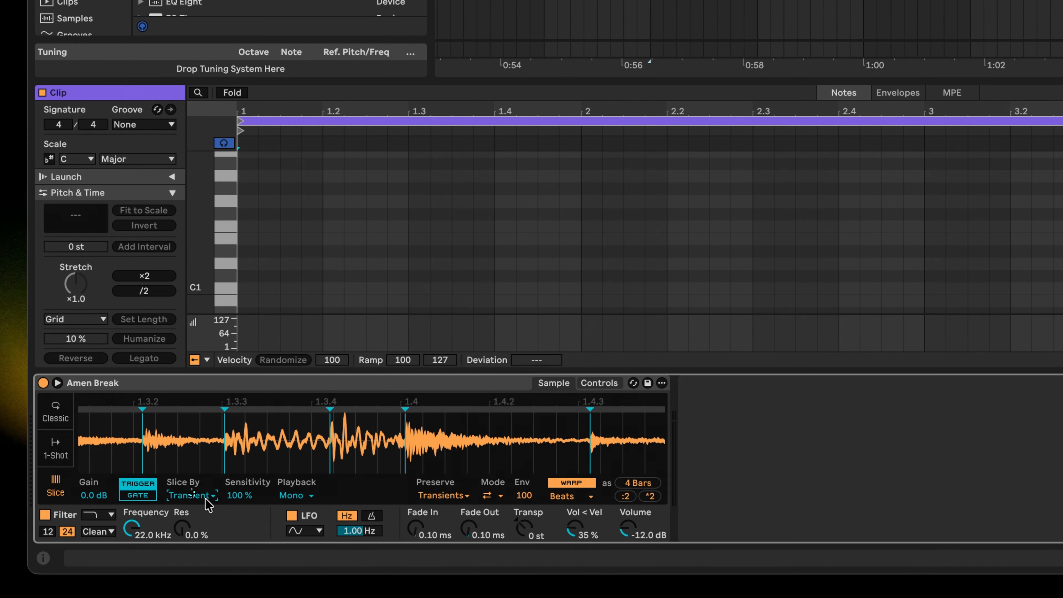
click(190, 496)
click(210, 510)
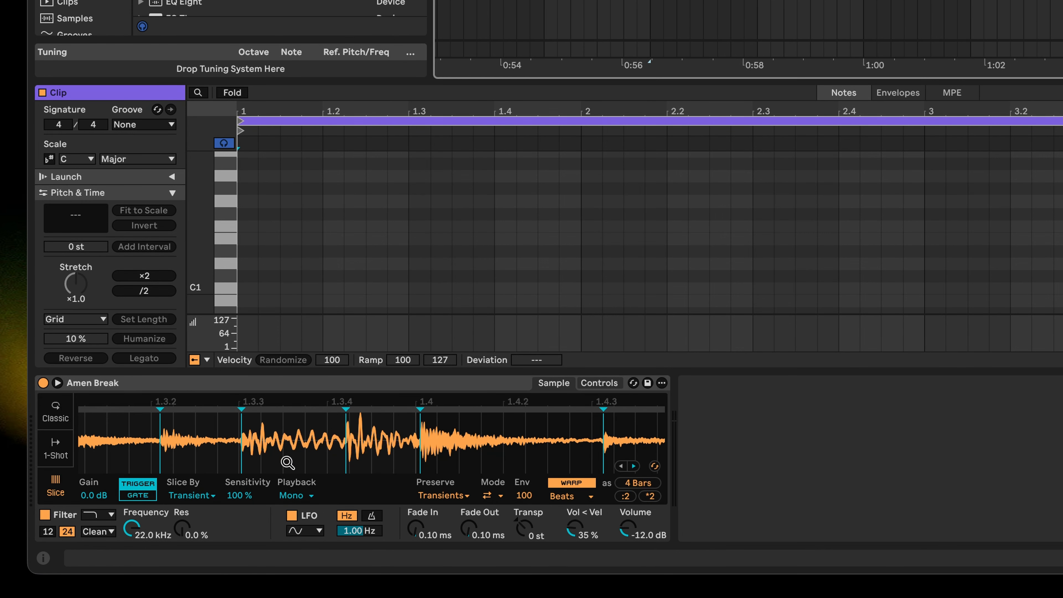
scroll(309, 434, down, 10)
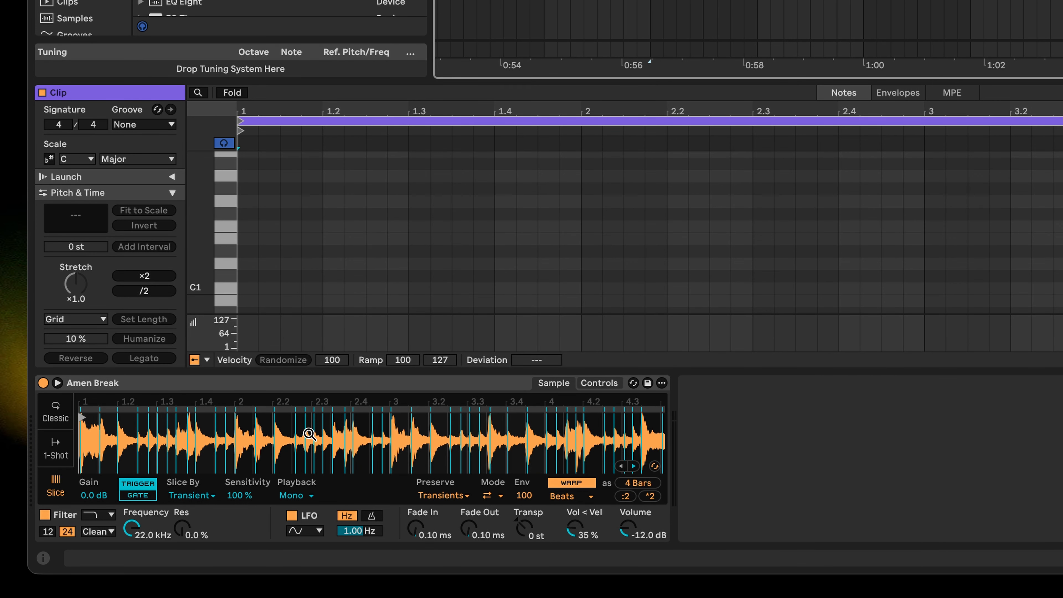
Set the slice Sensitivity to 50 % for the Amen Break sample
click(237, 499)
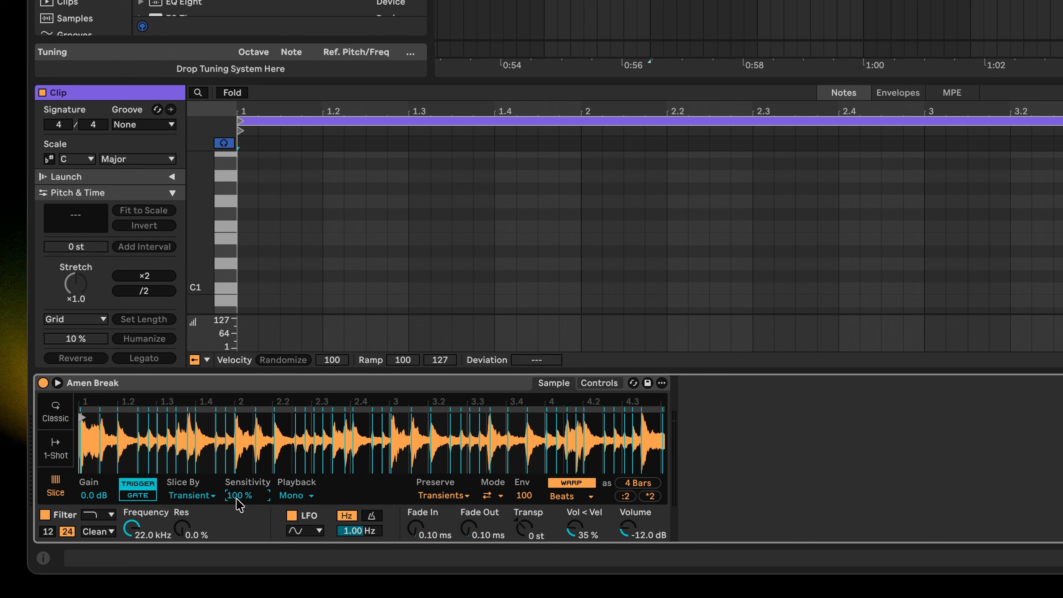
text(50)
key(Return)
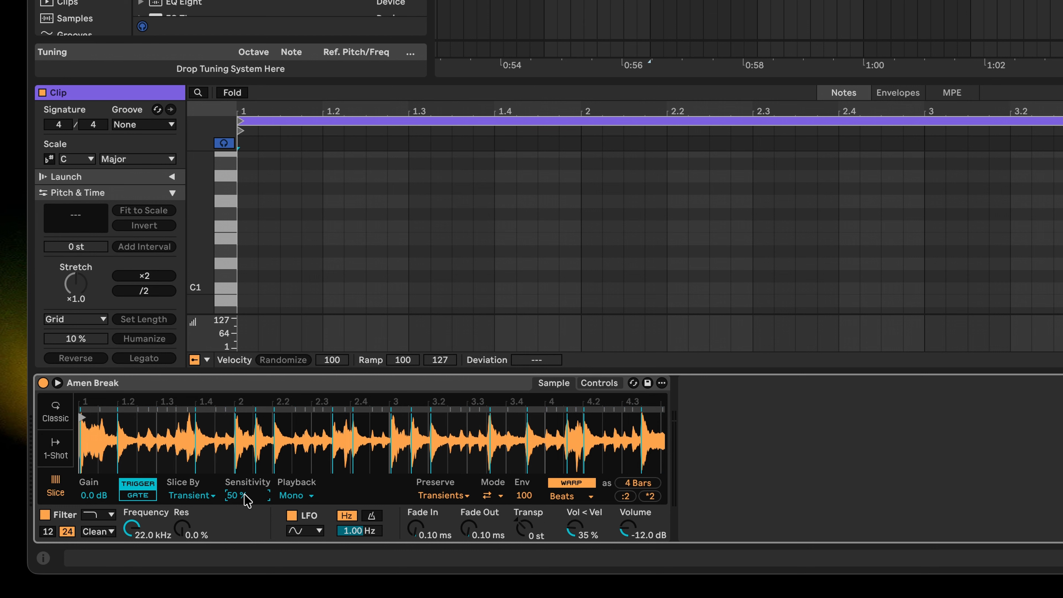
scroll(262, 463, down, 1)
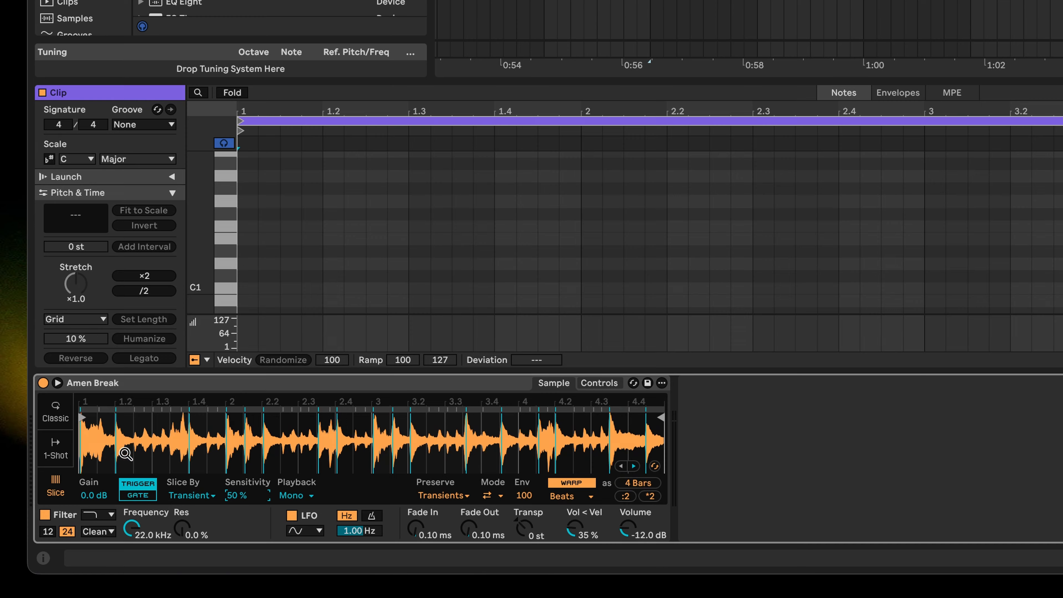
Align the slice marker just after the start of bar 2 with the beginning of the drum hit
scroll(163, 454, up, 5)
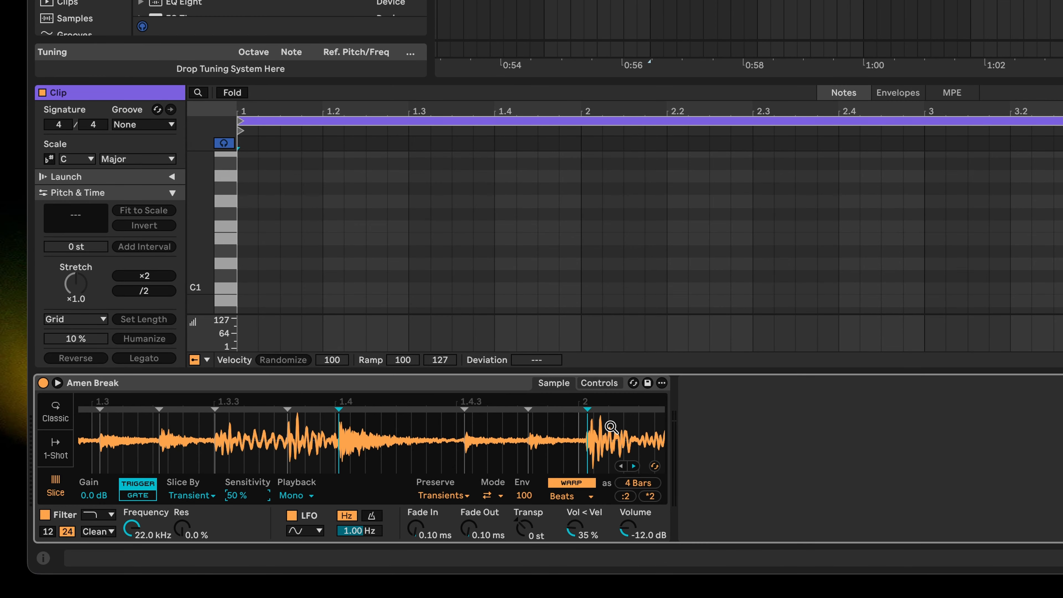
scroll(612, 428, up, 5)
drag(465, 412, 455, 412)
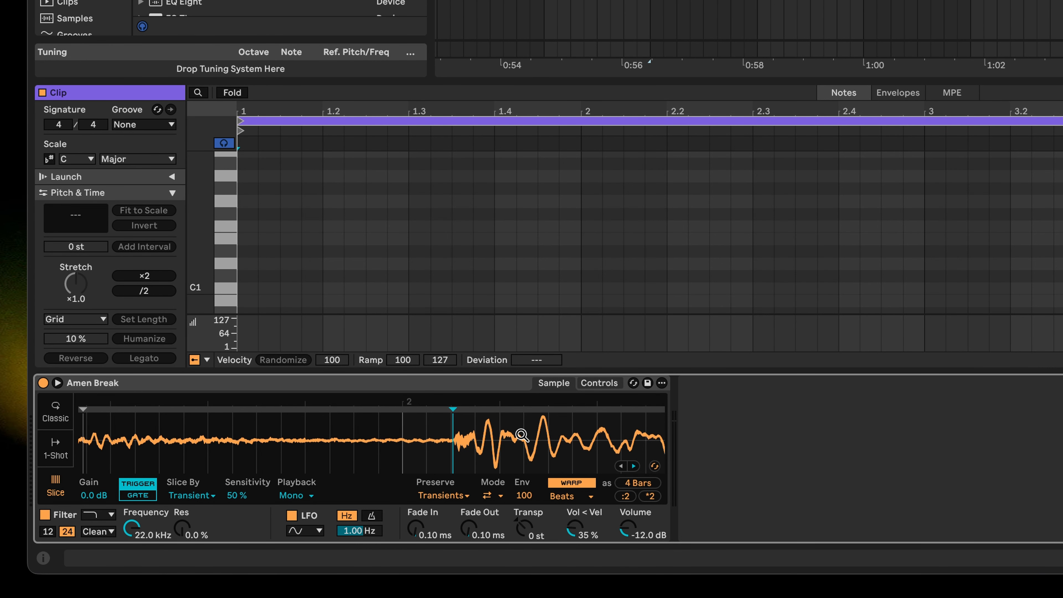
scroll(511, 439, down, 10)
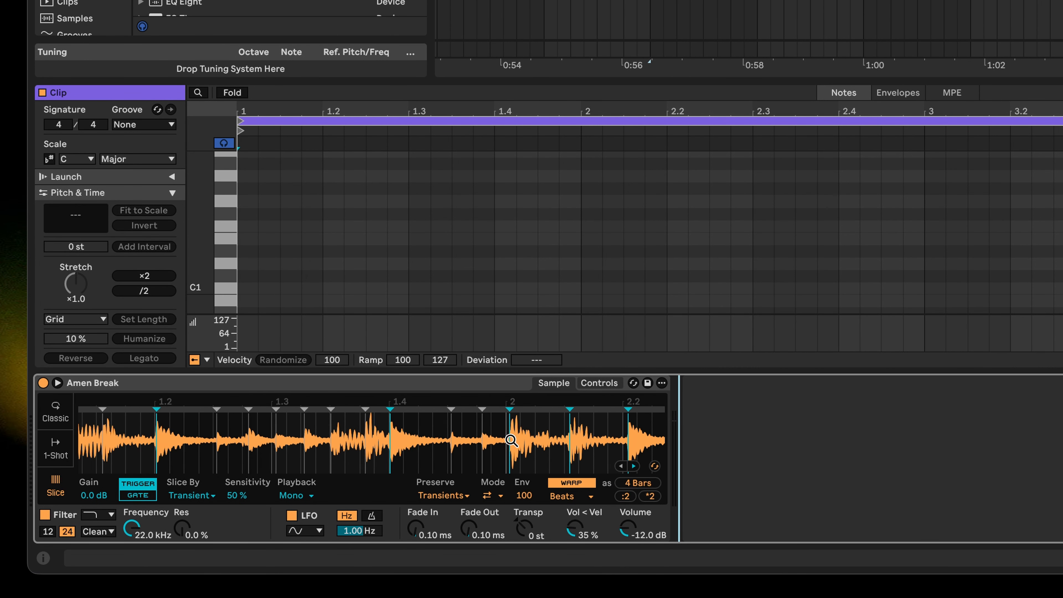
scroll(510, 440, down, 5)
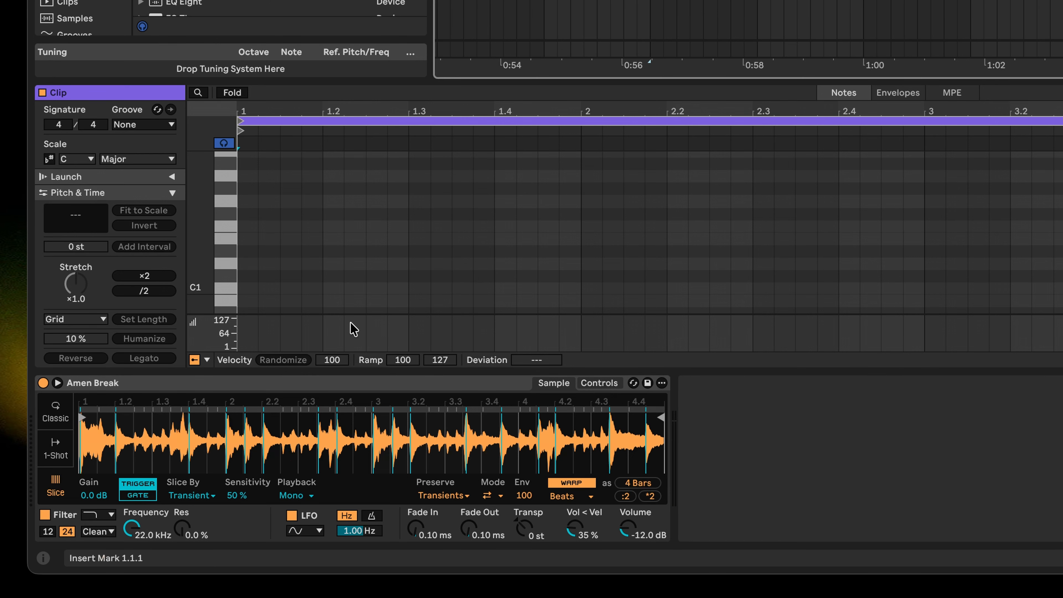
Set the slice Playback mode to Thru and play several slices to hear it
click(296, 496)
click(297, 537)
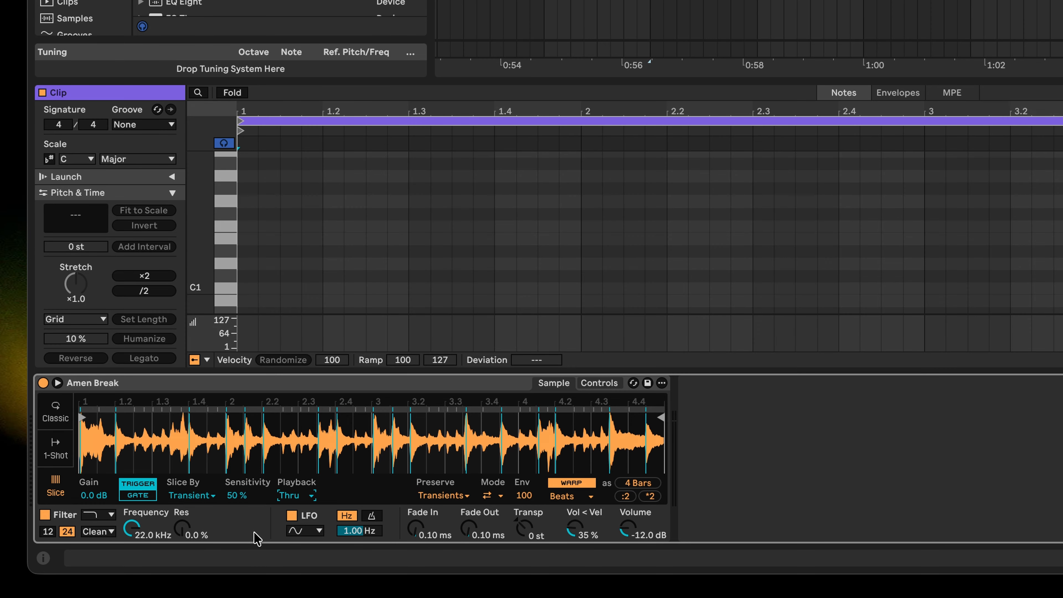
key(a)
key(j)
key(j)
key(d)
key(j)
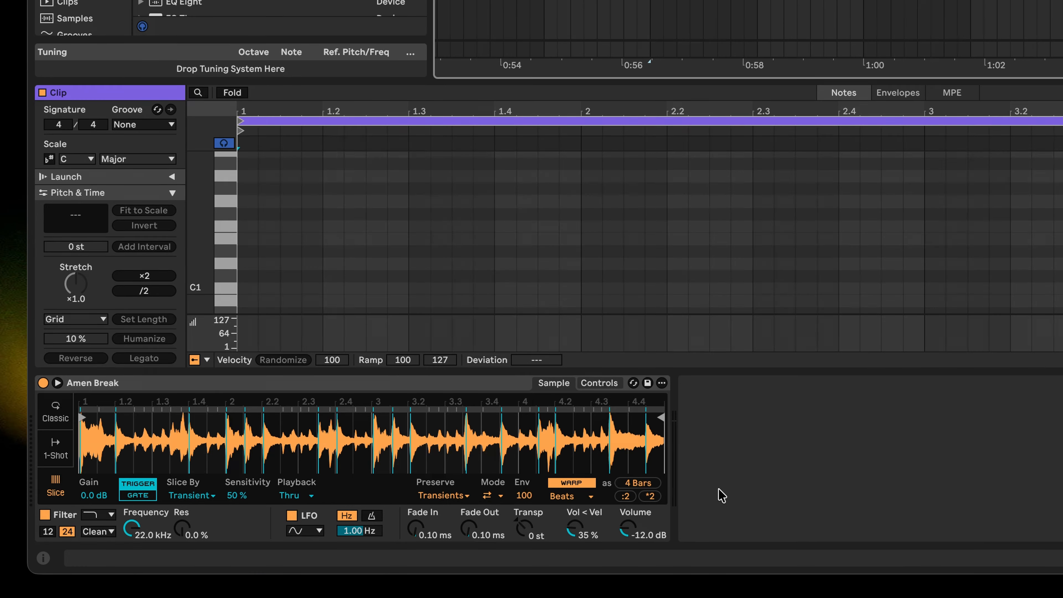
Set the sample's warp mode to Re-Pitch and adjust the project tempo
click(589, 497)
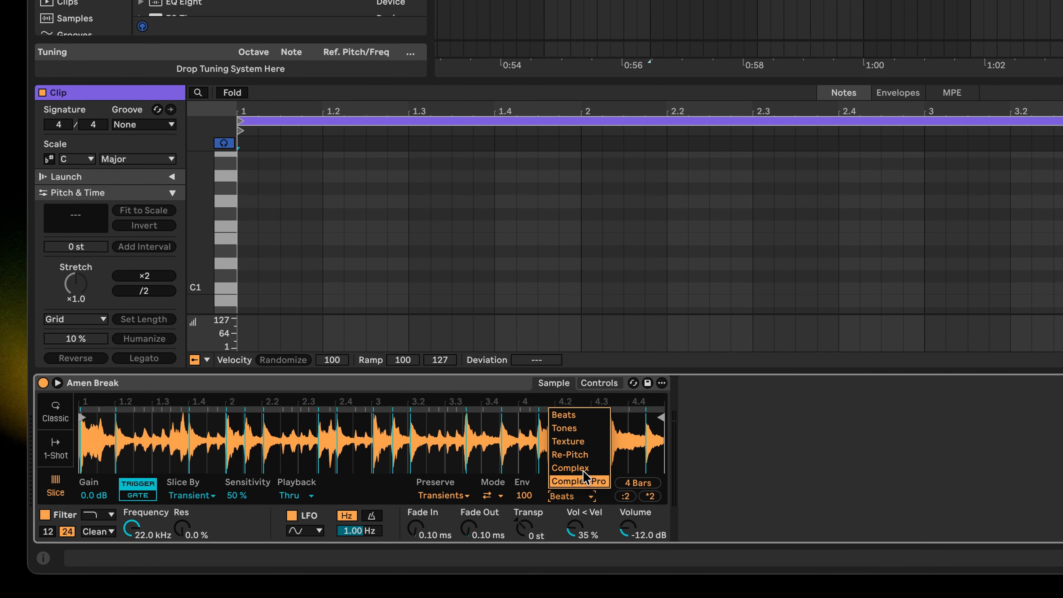
click(579, 455)
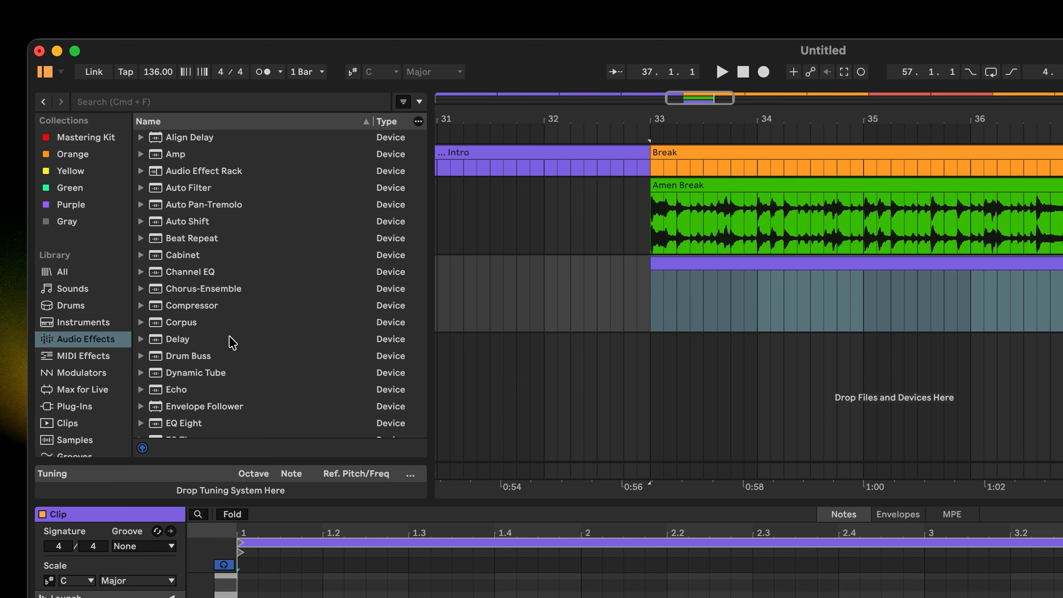
mouse_move(155, 70)
mouse_down()
mouse_move(156, 30)
mouse_move(156, 88)
mouse_up()
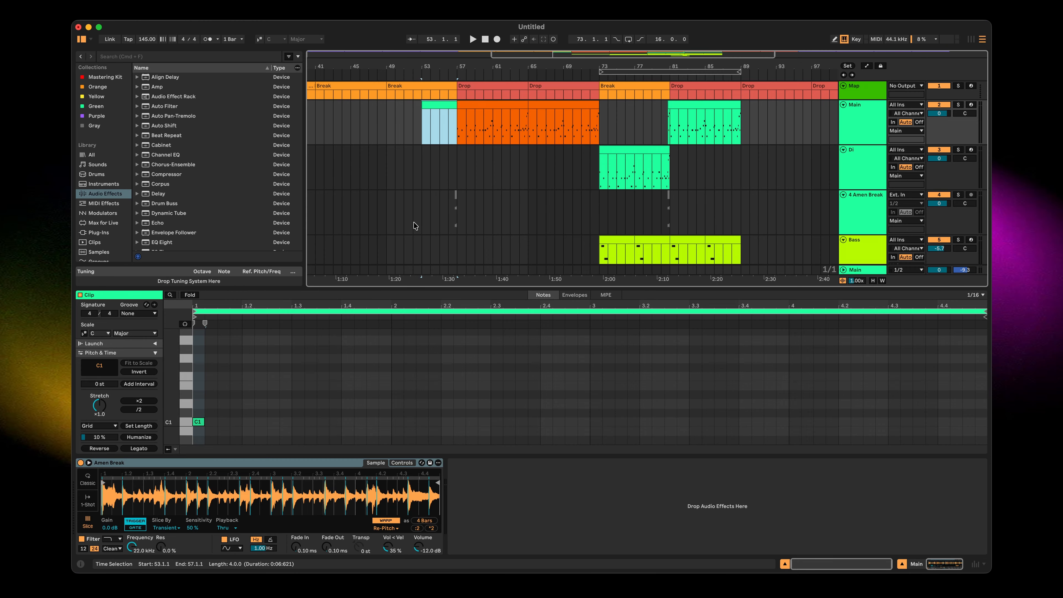
Play the arrangement from bar 53 and view the notes of the Main track's two Drop clips at bars 57 and 65
key(space)
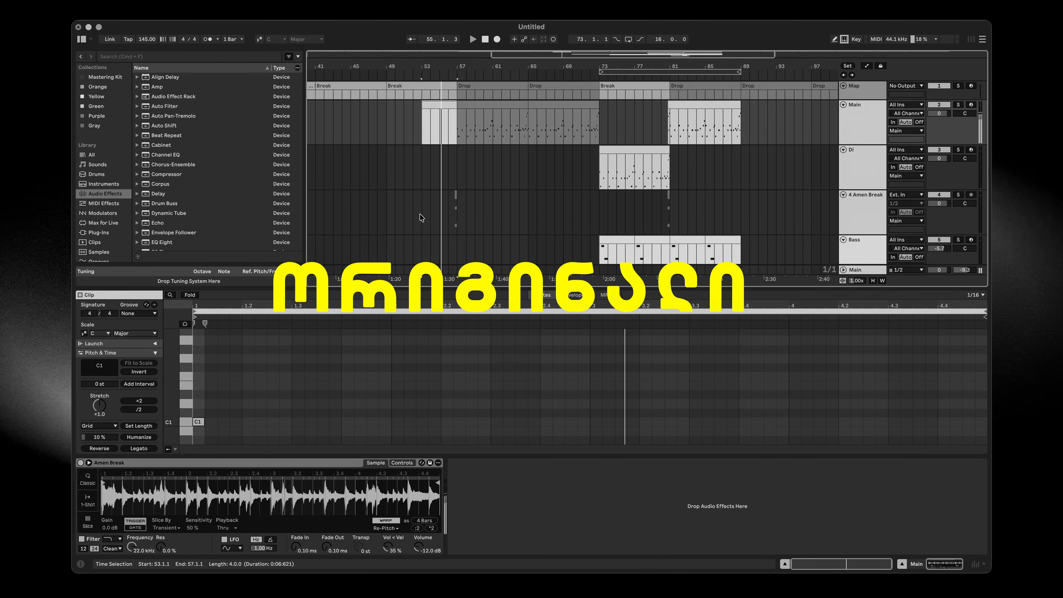
click(486, 104)
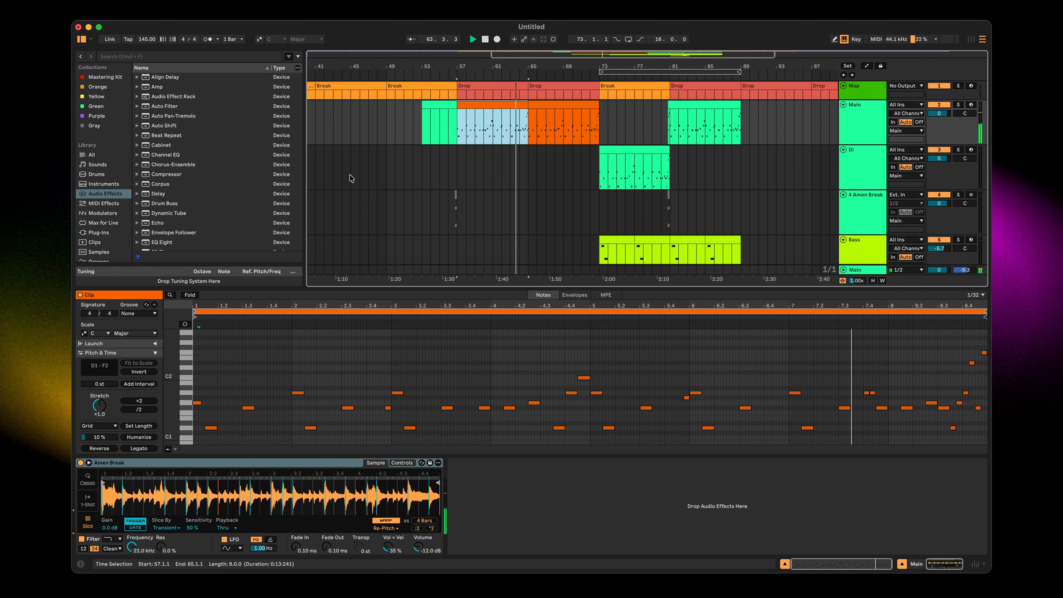
click(559, 112)
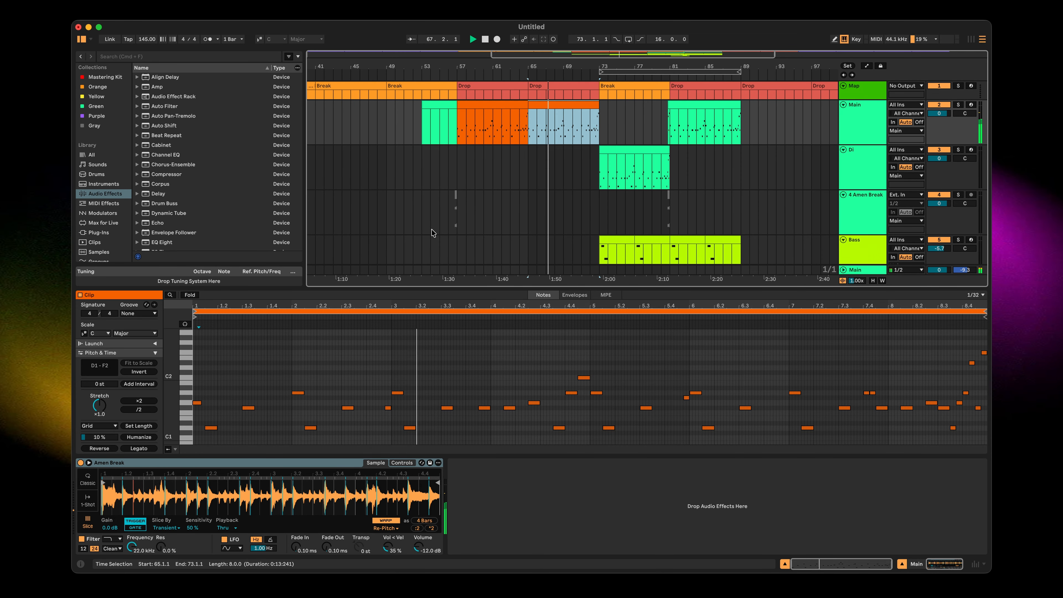
Enable the arrangement loop over bars 73 to 89 and show the notes of the Main track's clip near bar 81
click(628, 39)
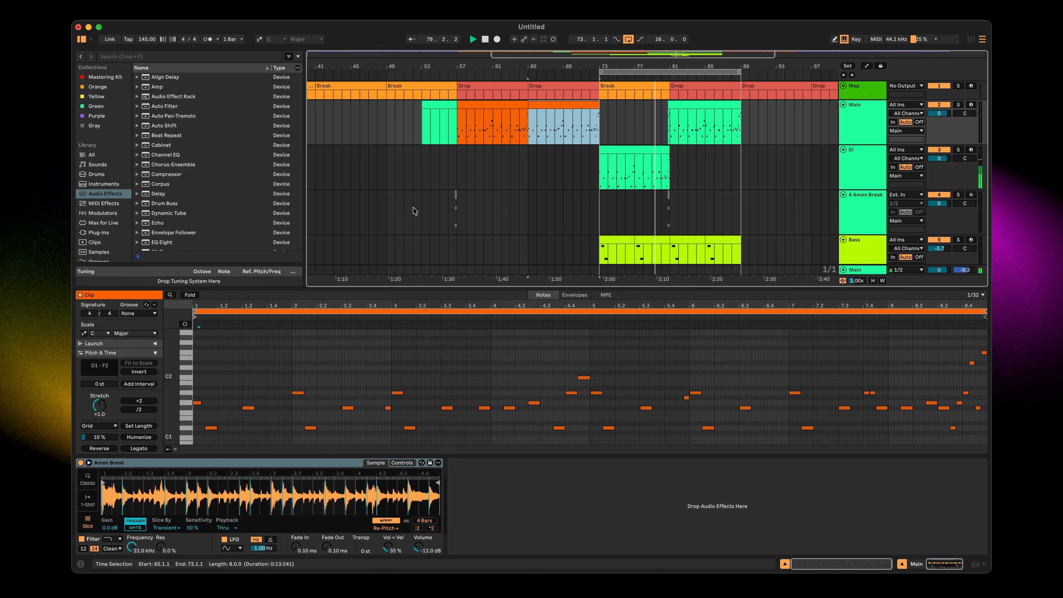
click(704, 105)
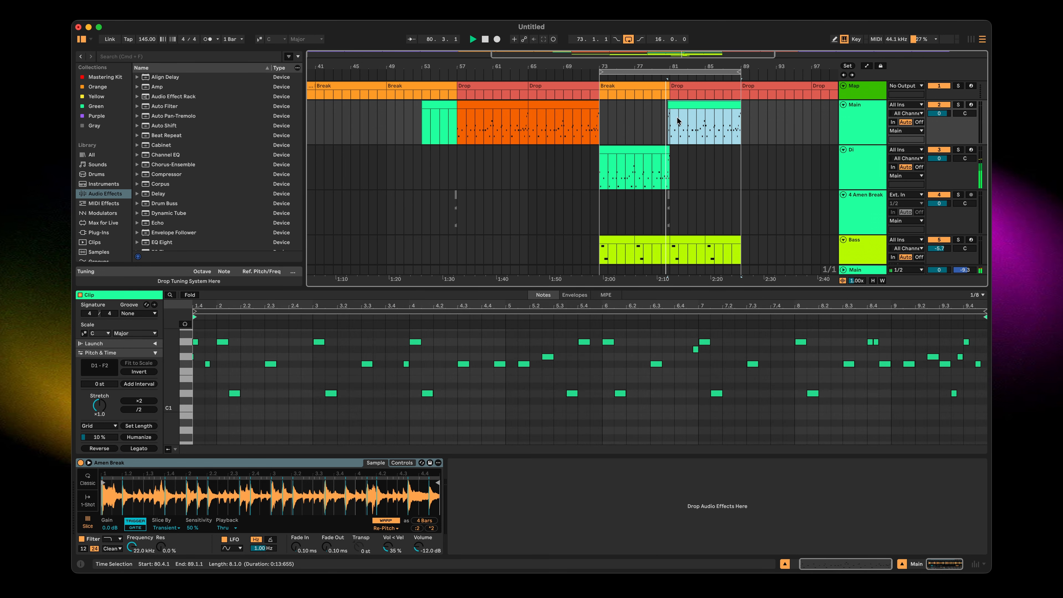